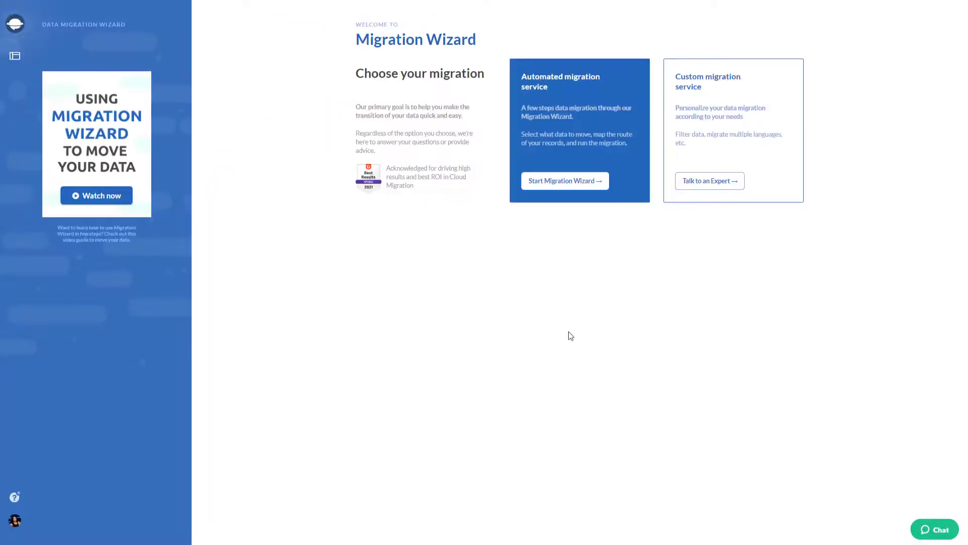
- Start the automated migration setup and pick Intercom as the source platform
left_click(545, 186)
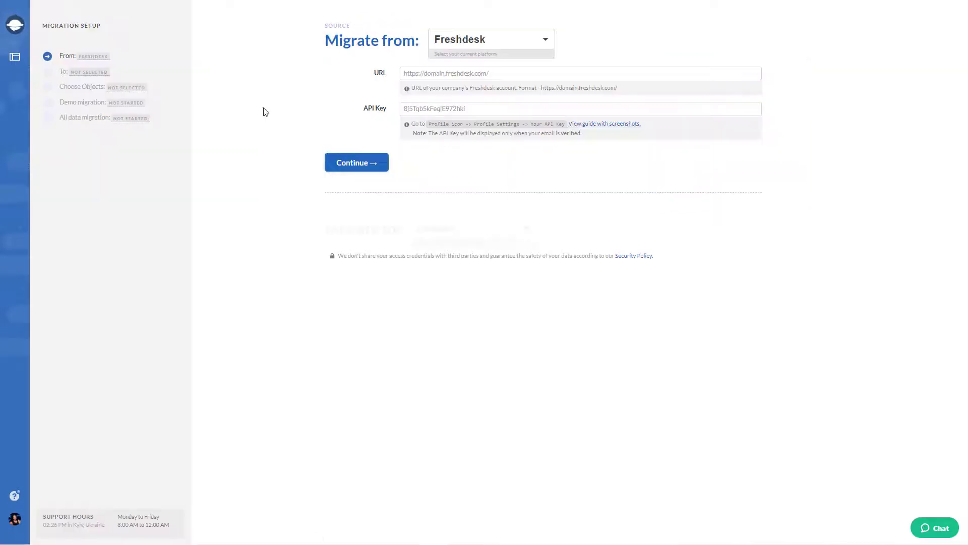
left_click(458, 46)
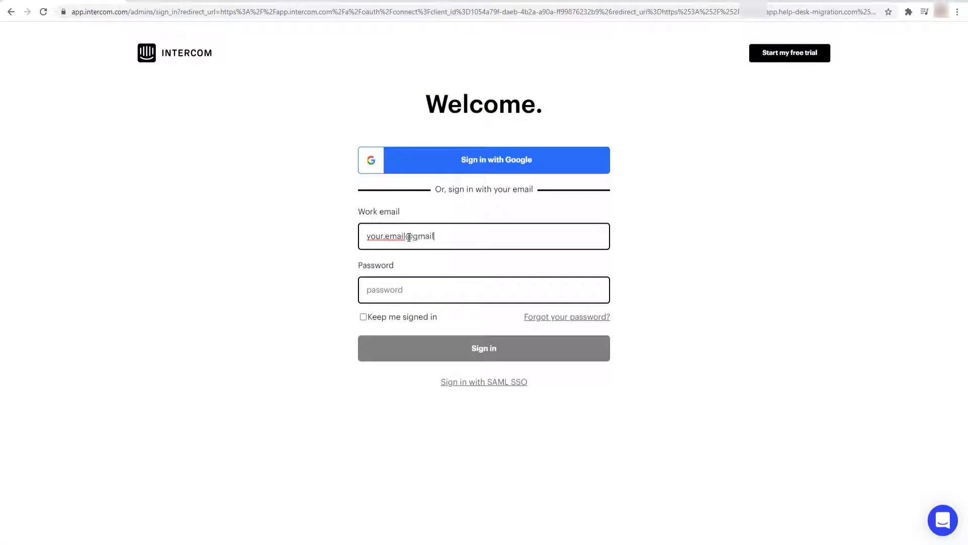
- Enter the Intercom account password and sign in
left_click(404, 288)
type("•••••••••••")
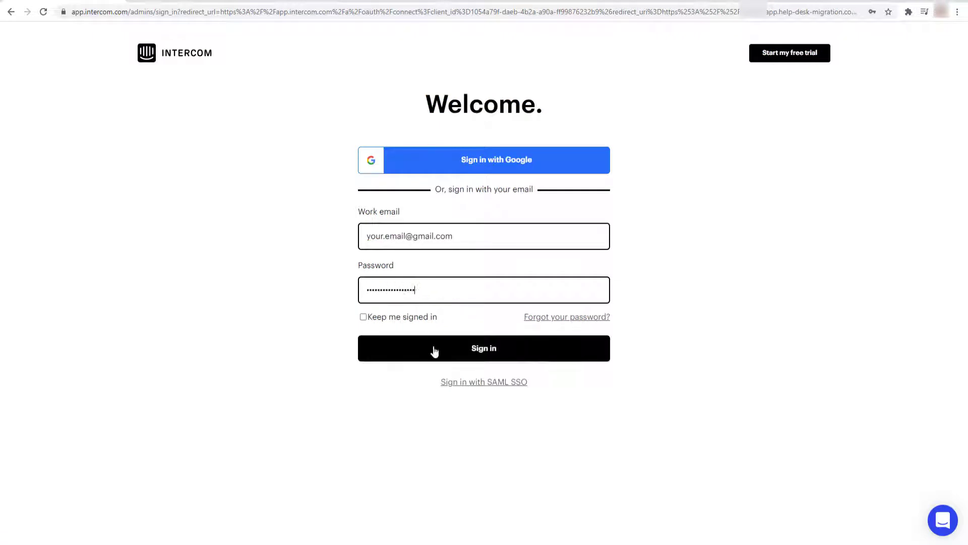
left_click(432, 350)
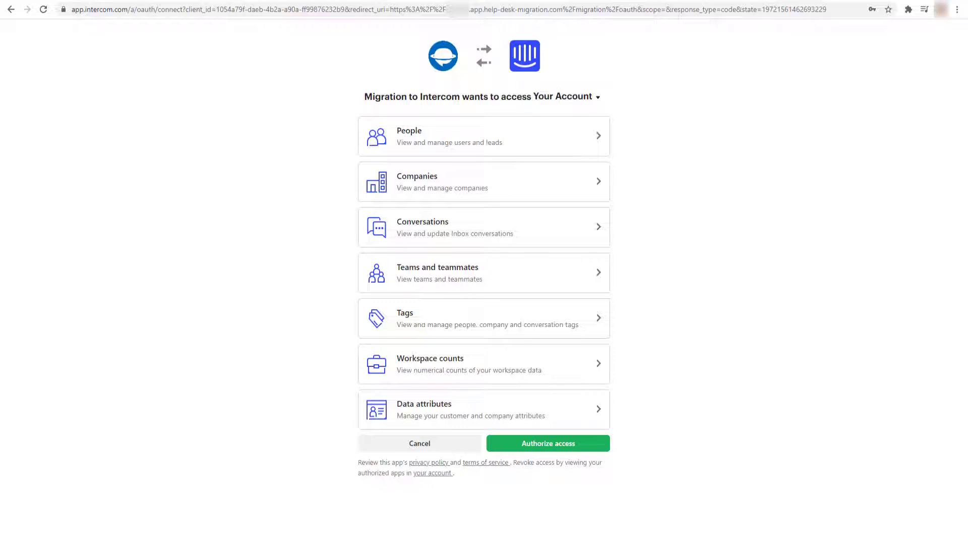
- Authorize Intercom access, set CSV as the migration target, and proceed to object selection
left_click(552, 447)
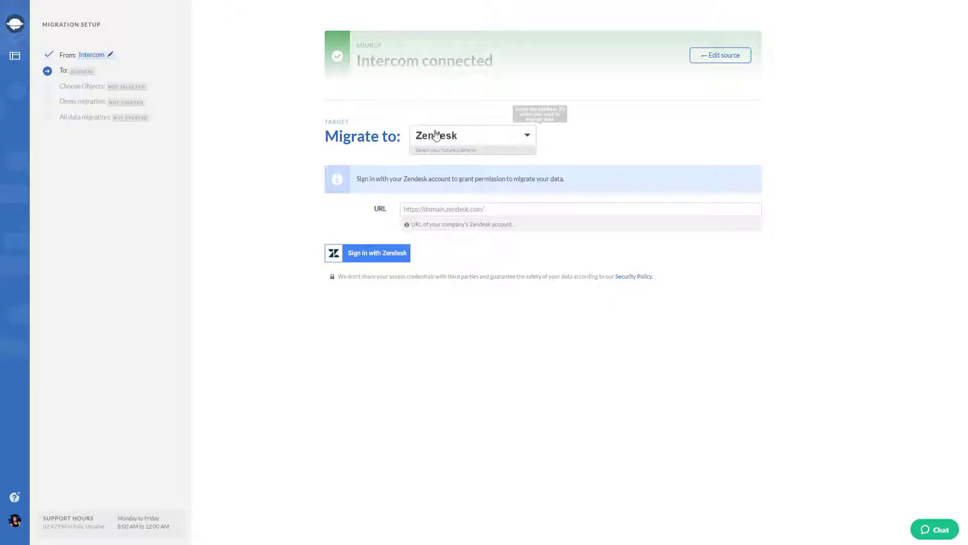
left_click(439, 136)
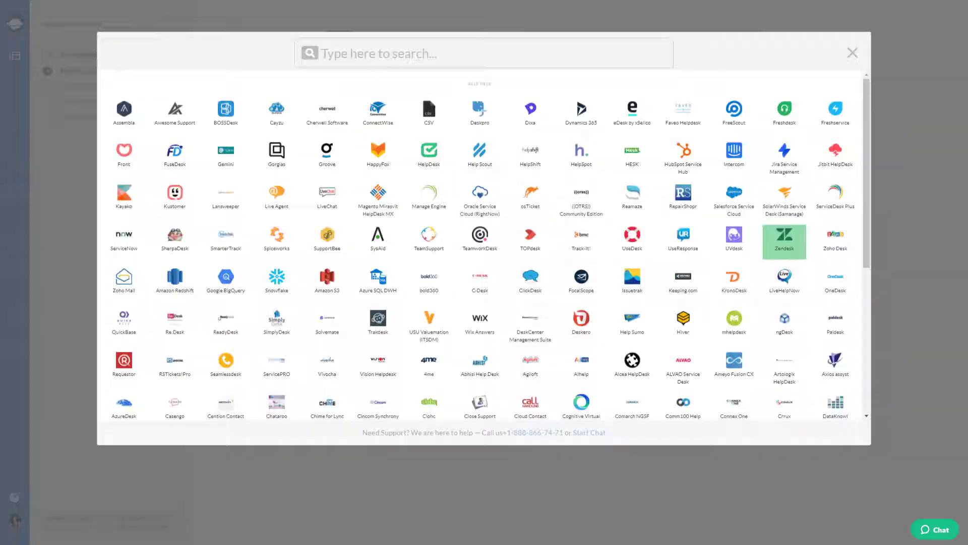
left_click(422, 112)
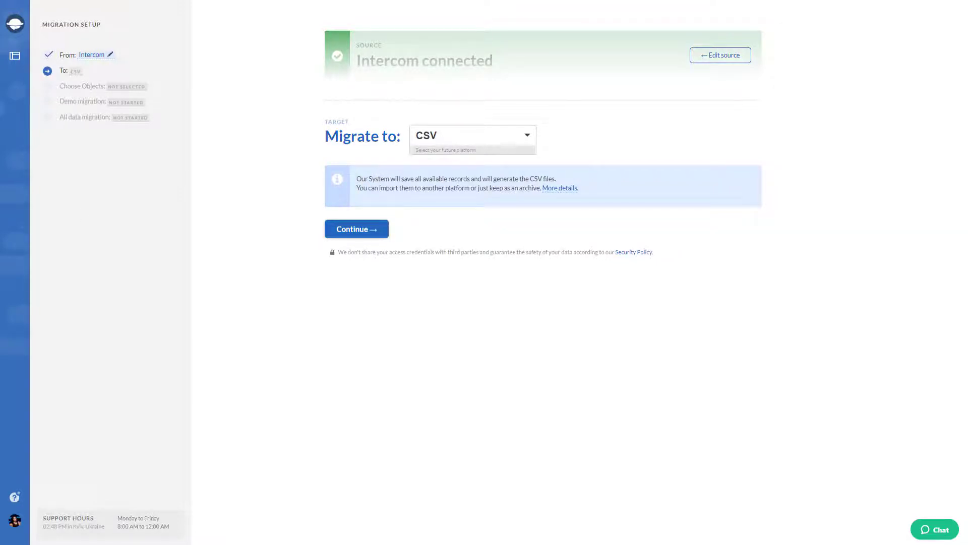
left_click(341, 229)
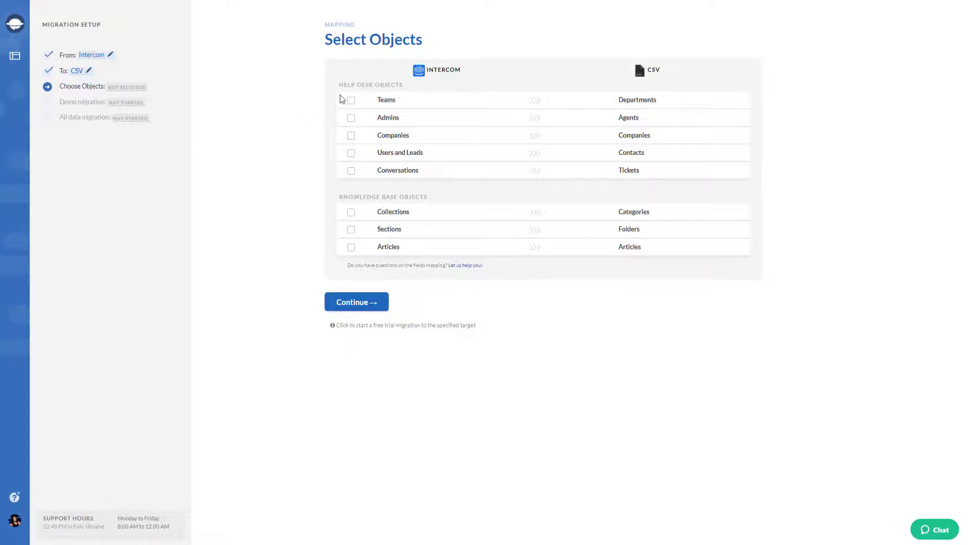
- Select Teams, Admins, Companies, Users and Leads, and Conversations for migration
left_click(351, 101)
left_click(352, 119)
left_click(352, 139)
left_click(352, 154)
left_click(351, 171)
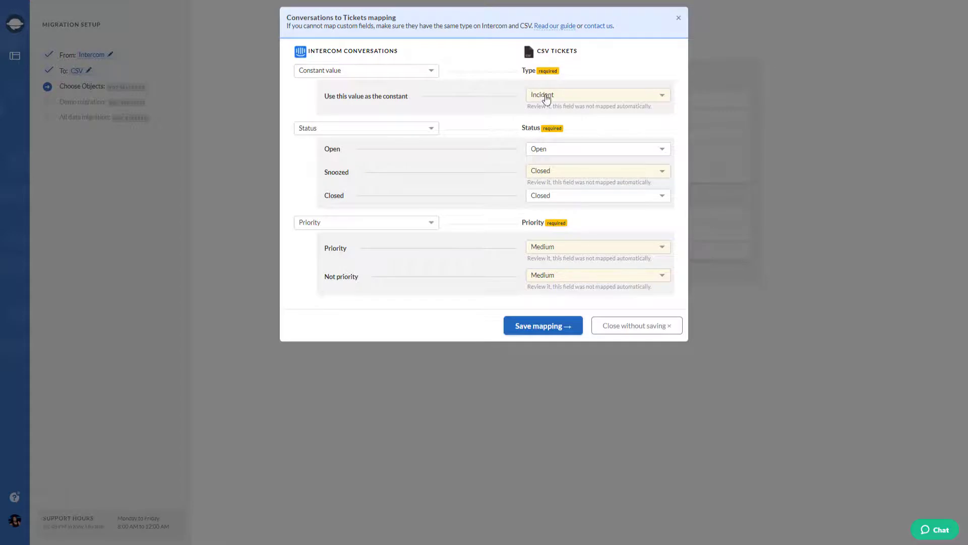
- Set ticket type Incident, Snoozed→Pending, Priority→Urgent, Not priority→Medium, and save the mapping
left_click(546, 96)
left_click(549, 142)
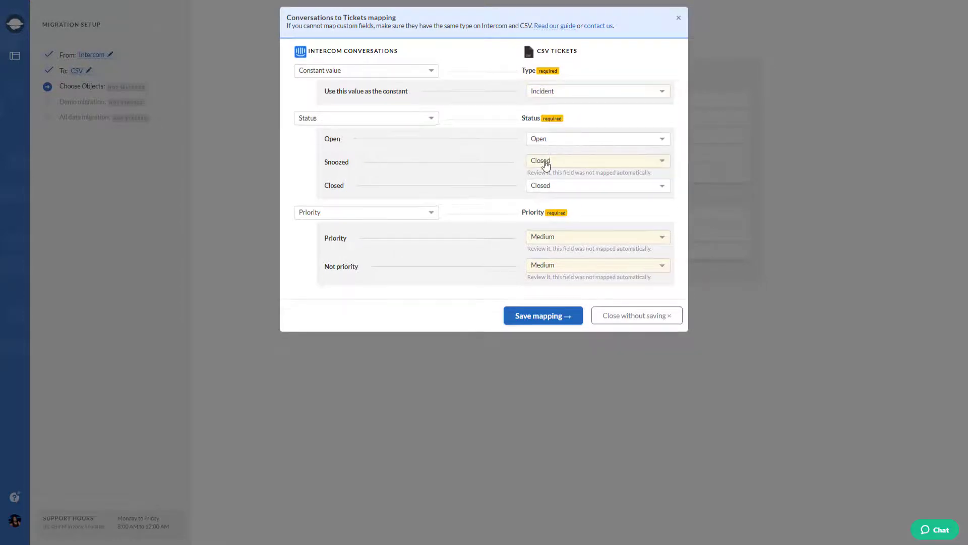
left_click(547, 161)
left_click(553, 221)
left_click(548, 226)
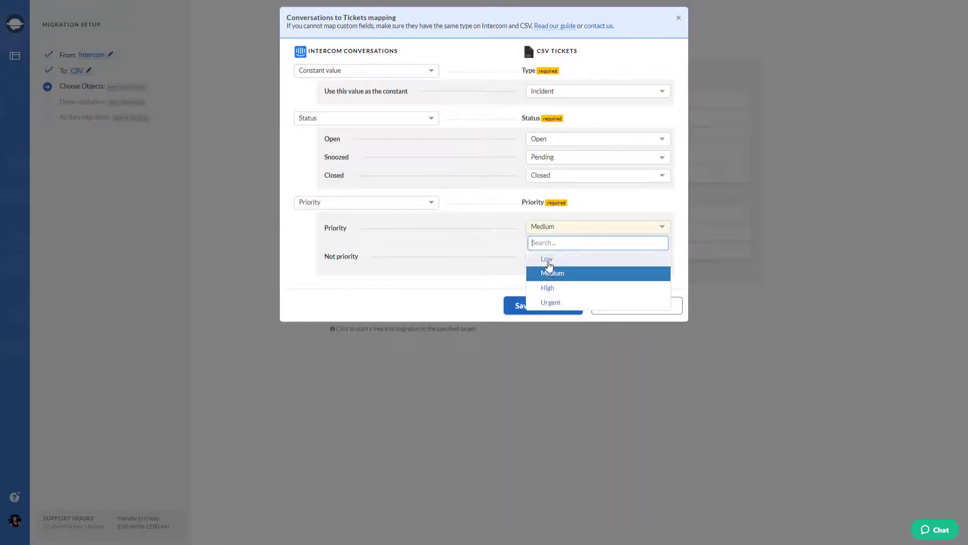
left_click(551, 301)
left_click(553, 246)
left_click(561, 295)
left_click(547, 288)
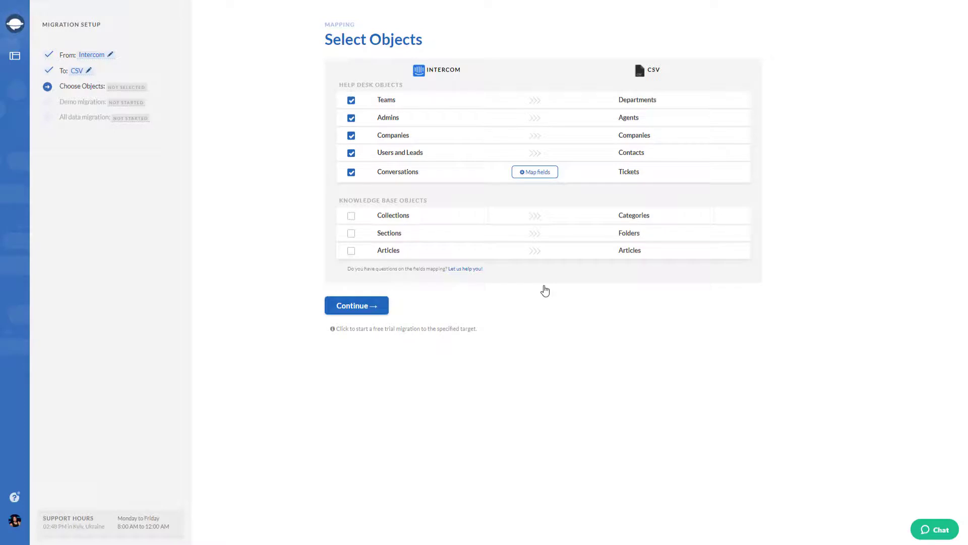
- Add Collections, Sections and Articles to the migration and save the Articles mapping
left_click(351, 217)
left_click(353, 235)
left_click(352, 252)
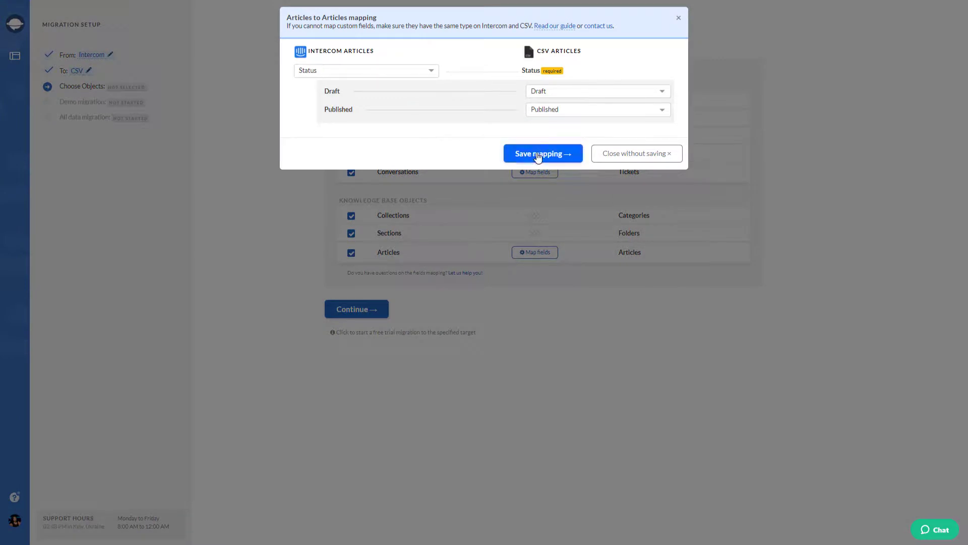
left_click(538, 155)
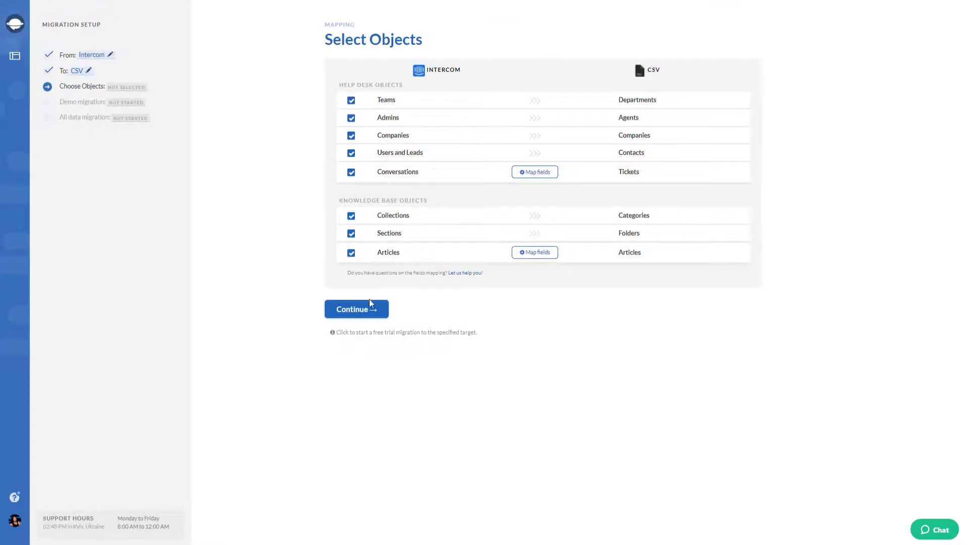
- Run the demo migration through to the Demo is complete results page
left_click(358, 311)
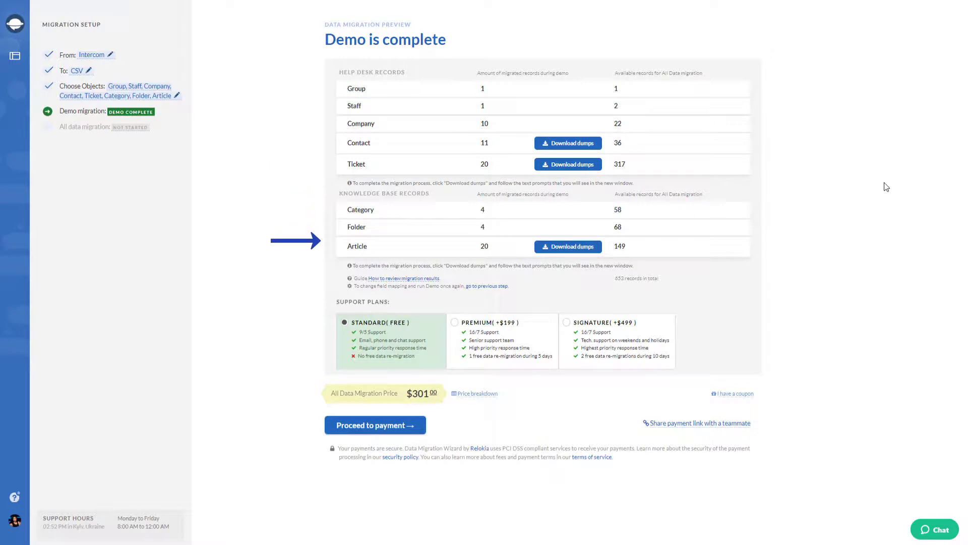
- Download the contacts ZIP dump
left_click(554, 144)
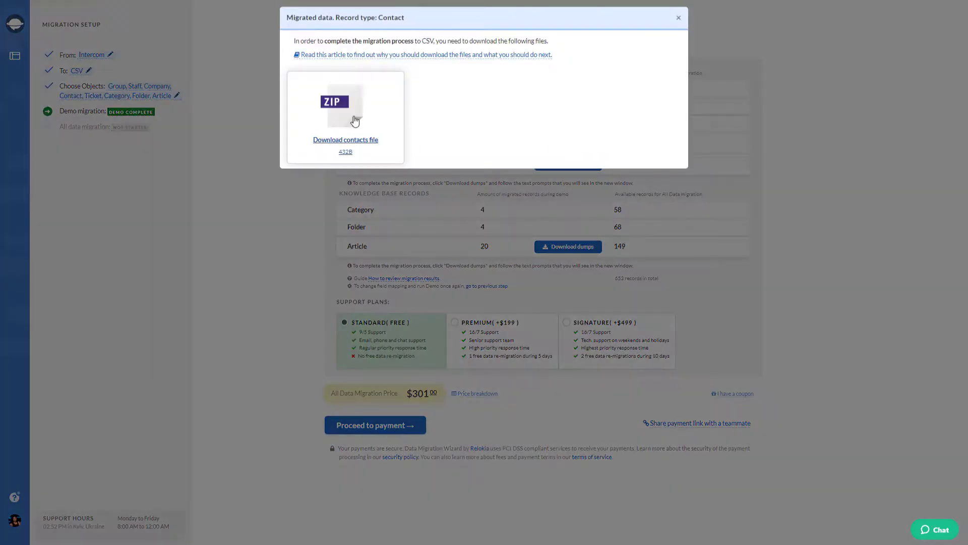
left_click(354, 121)
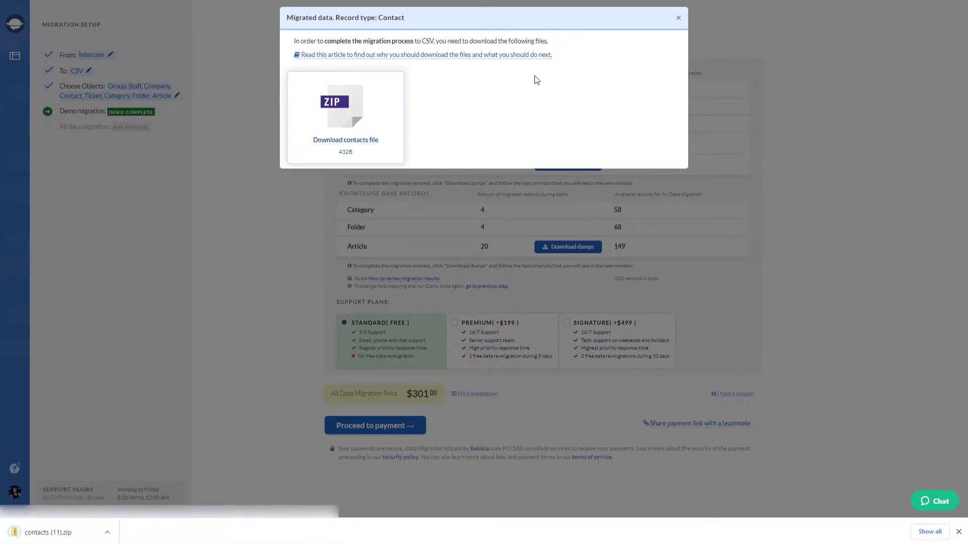
left_click(679, 18)
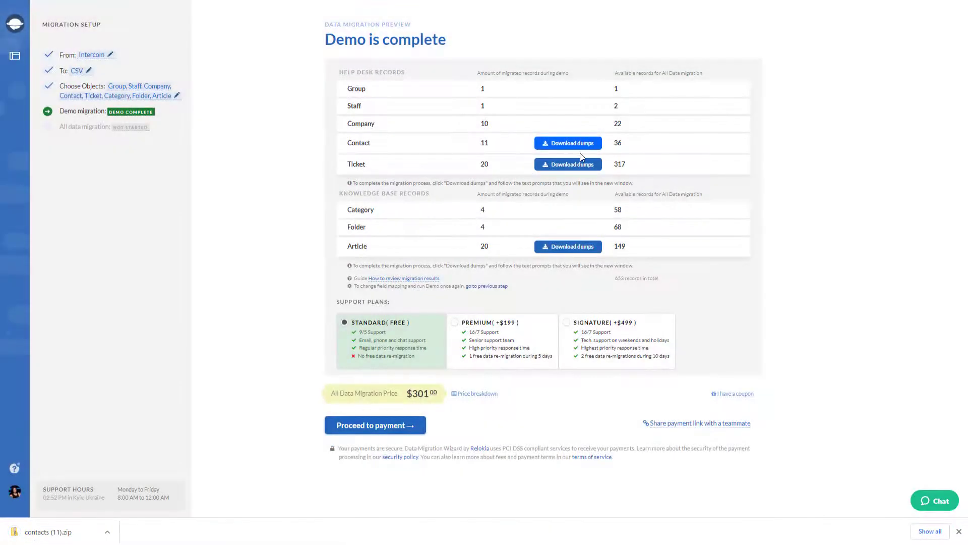
- Download the tickets ZIP dump and the ticket attachments ZIP
left_click(572, 165)
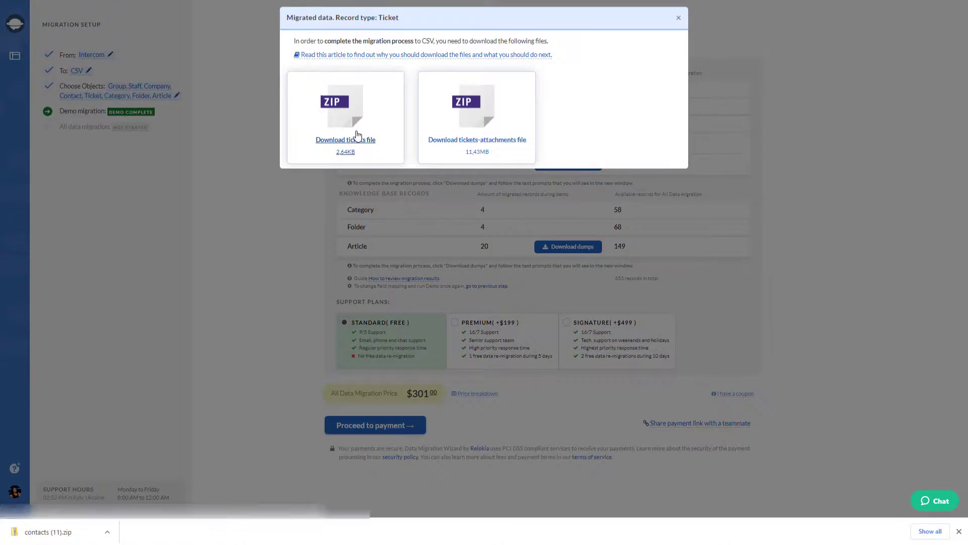
left_click(356, 135)
left_click(460, 119)
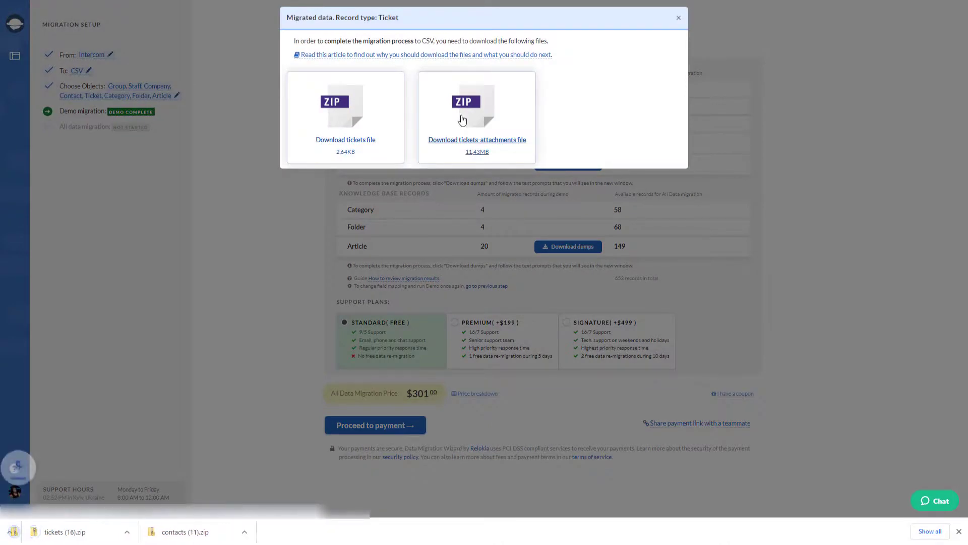
left_click(680, 20)
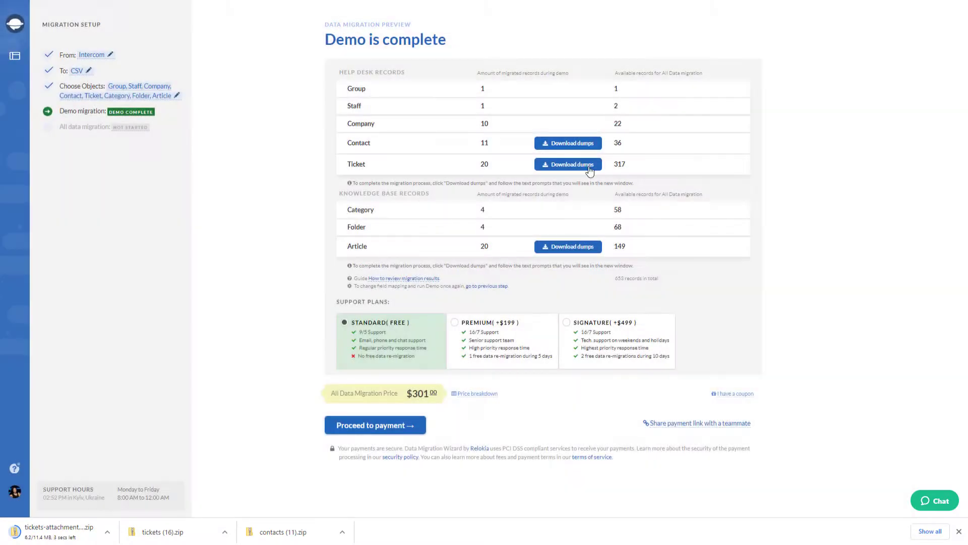
- Download the articles ZIP dump and the article attachments ZIP
left_click(567, 247)
left_click(374, 144)
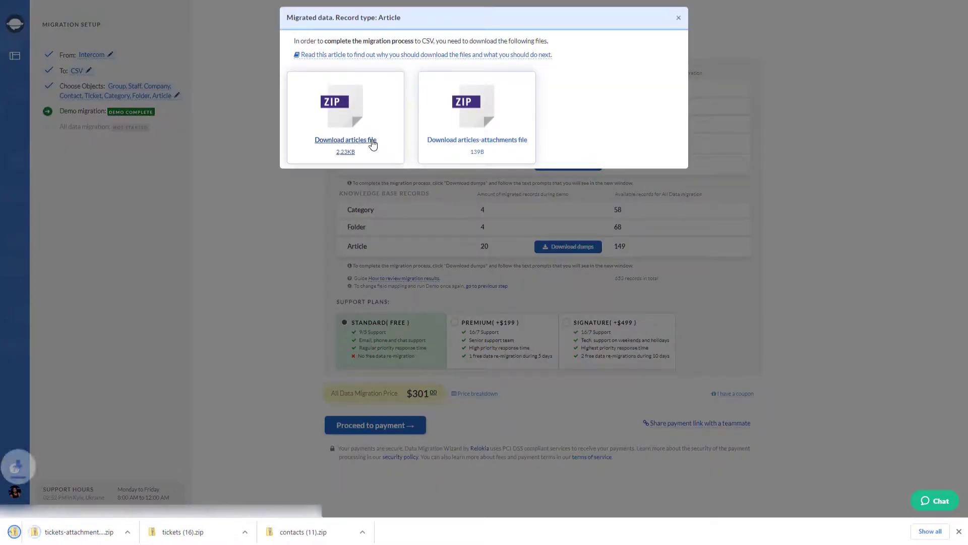
left_click(476, 127)
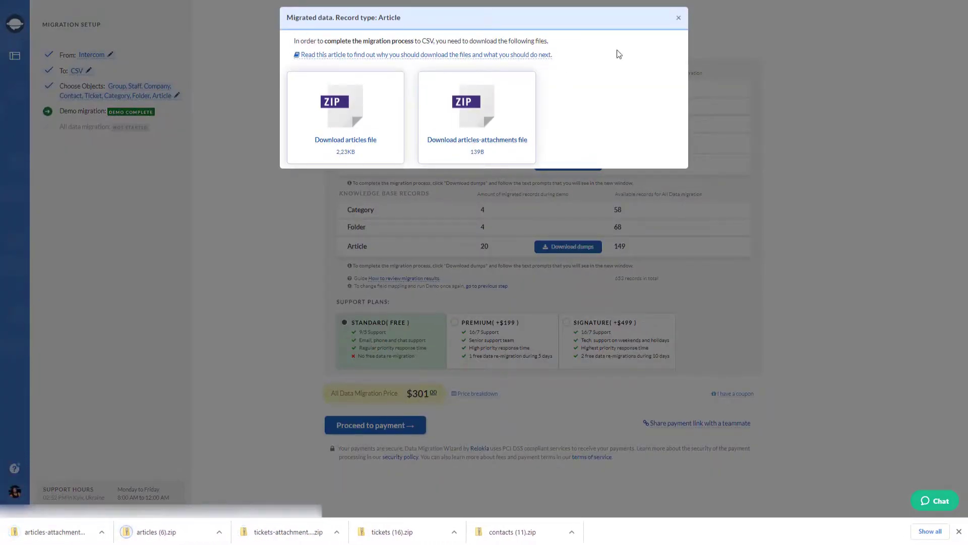
left_click(679, 18)
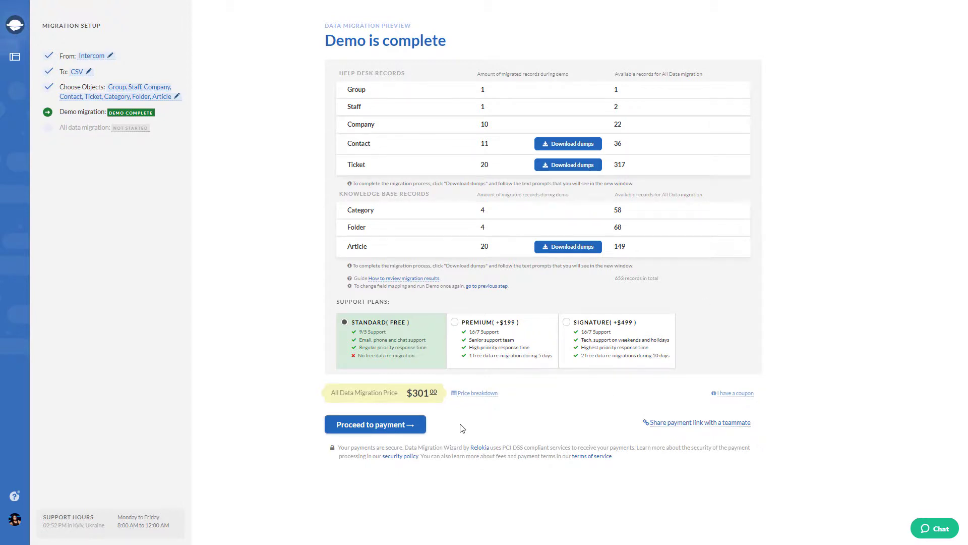
left_click(370, 426)
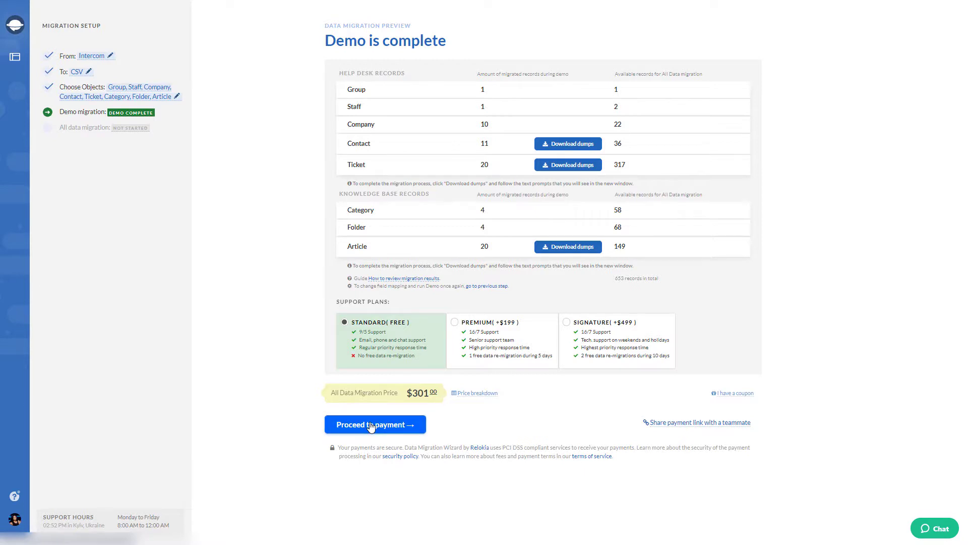